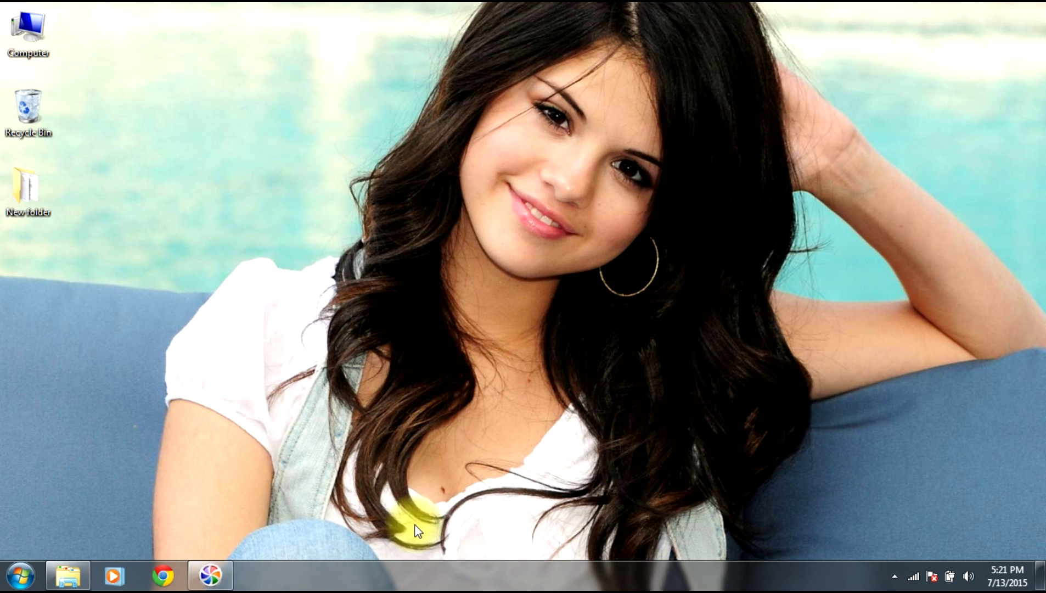
# - Add a new Microsoft Office Excel Worksheet to the desktop, name it vba, and open it
pyautogui.rightClick(317, 50)
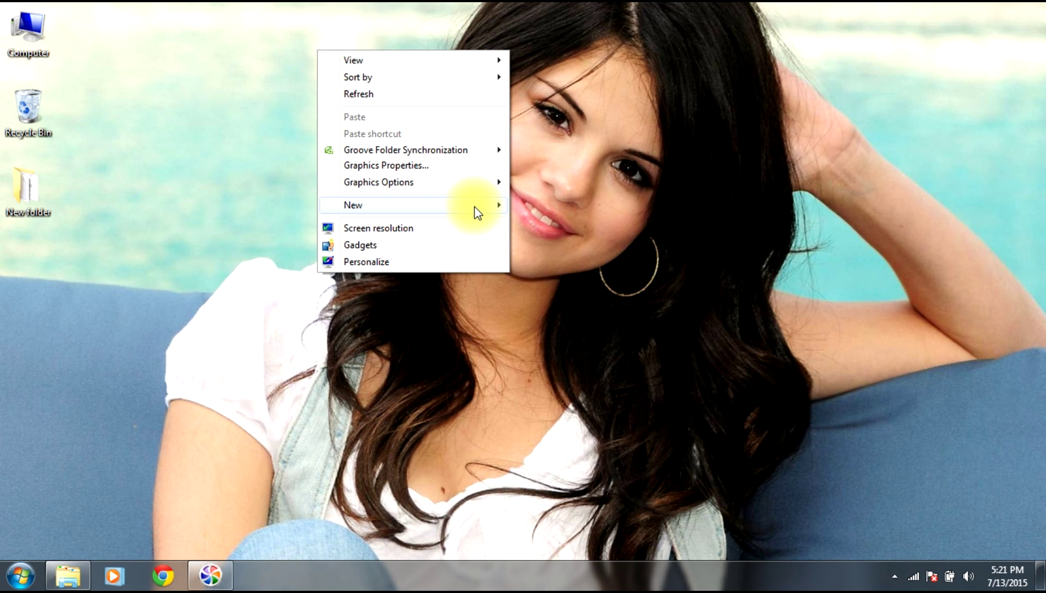
pyautogui.moveTo(474, 211)
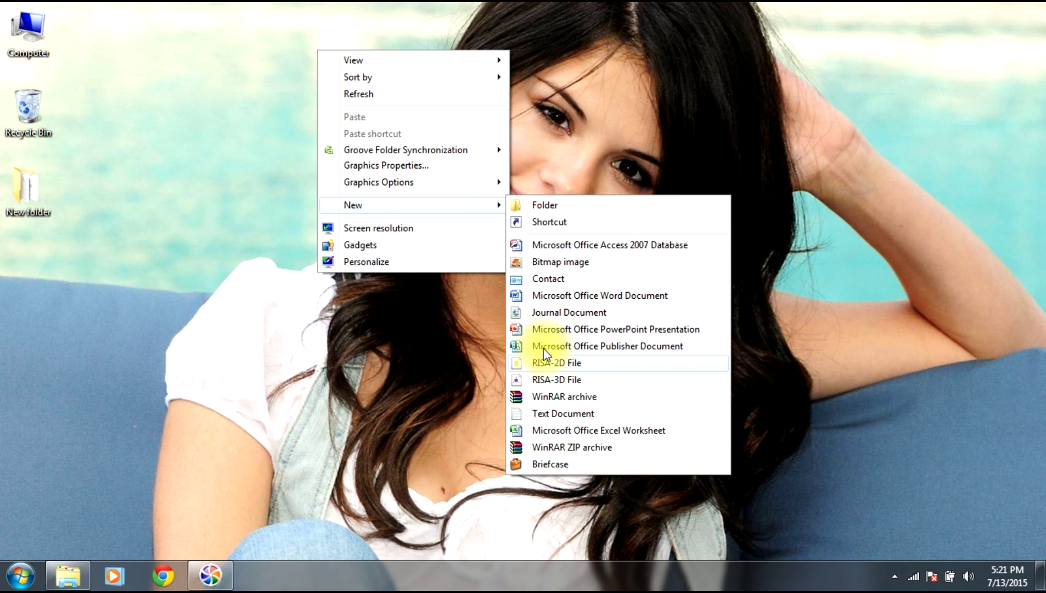
pyautogui.click(598, 430)
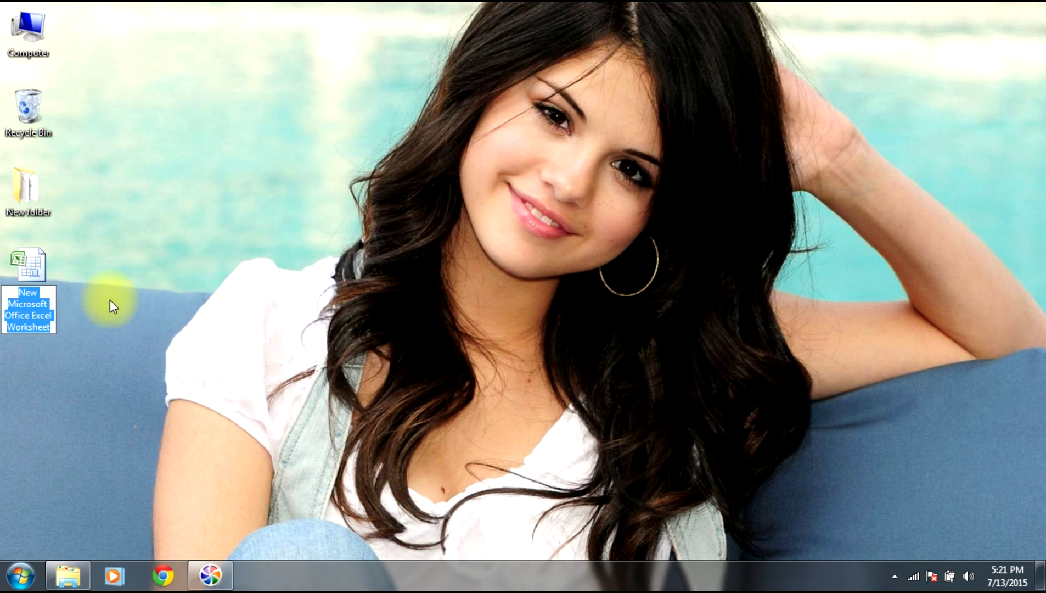
pyautogui.write('vba')
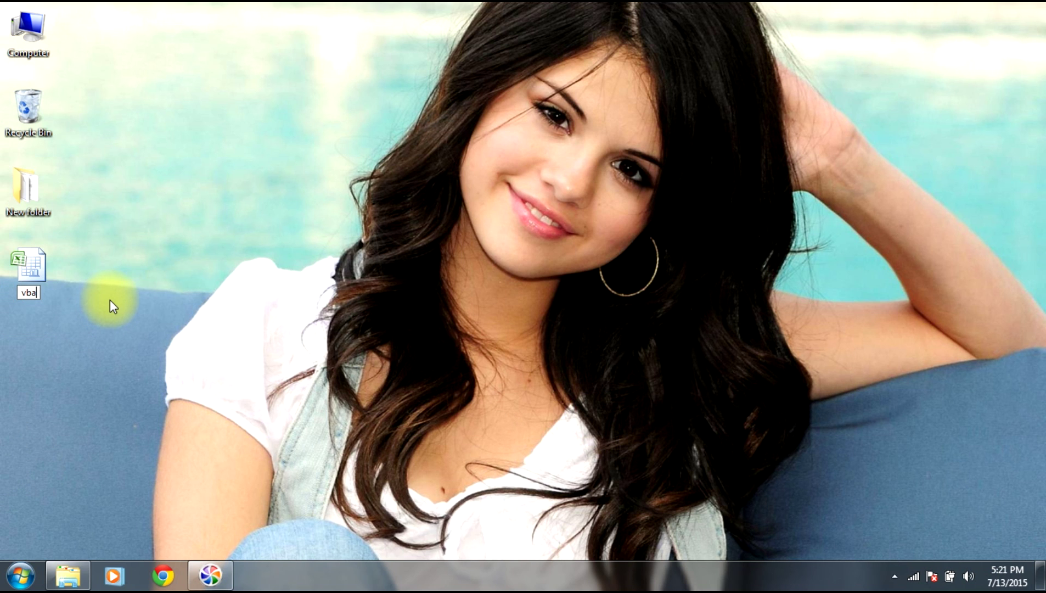
pyautogui.press('Return')
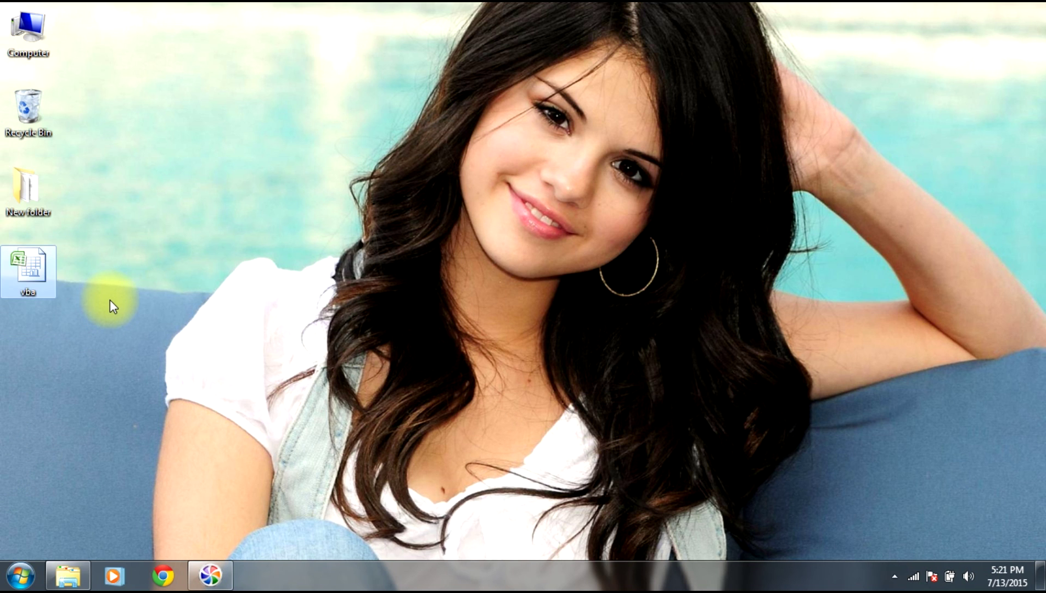
pyautogui.doubleClick(23, 285)
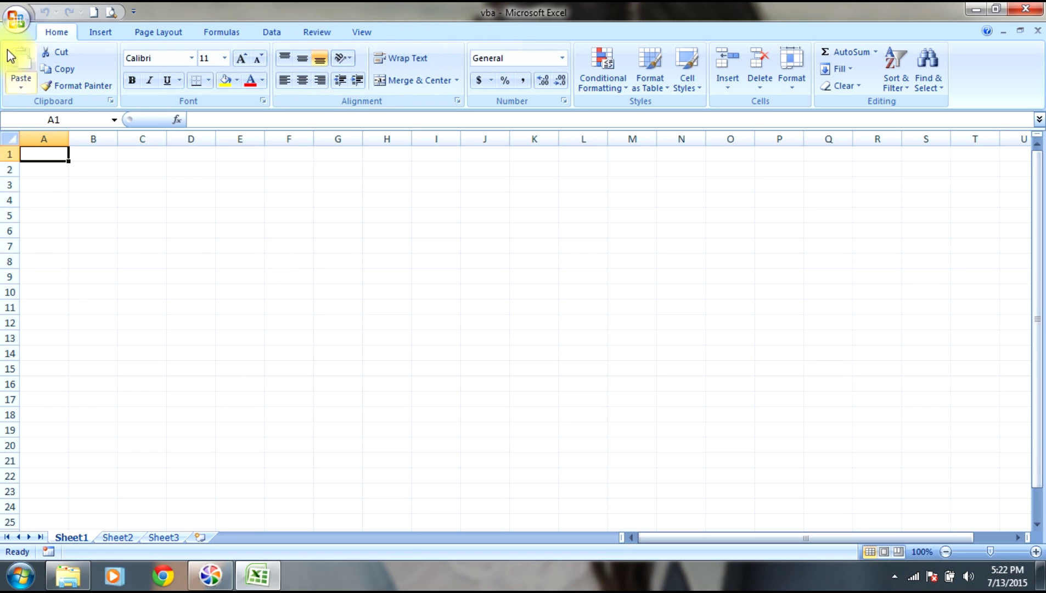
# - Enable 'Show Developer tab in the Ribbon' in Excel Options and switch to the Developer tab
pyautogui.click(17, 19)
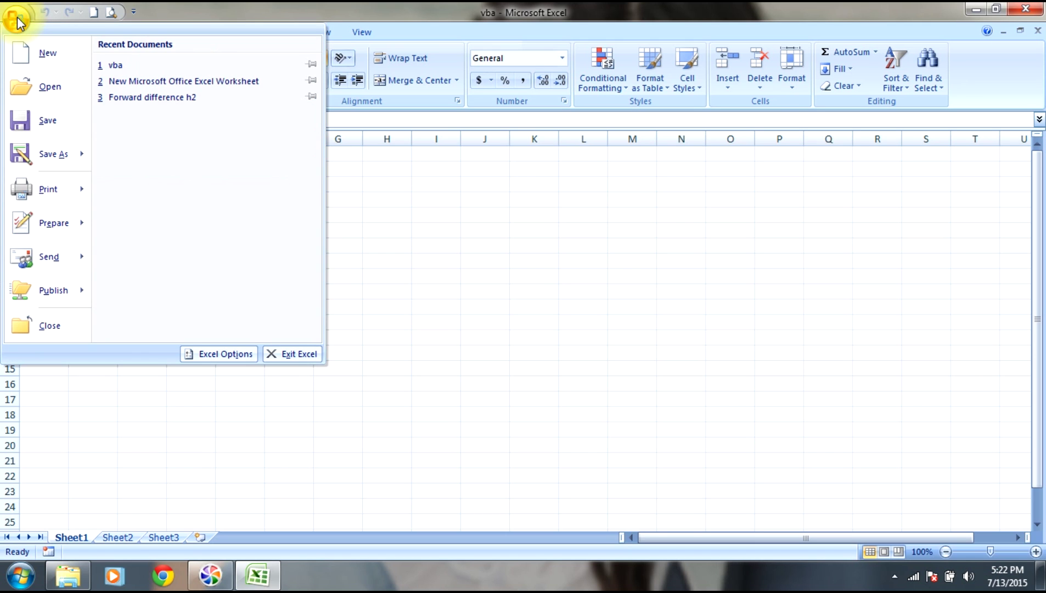
pyautogui.click(220, 354)
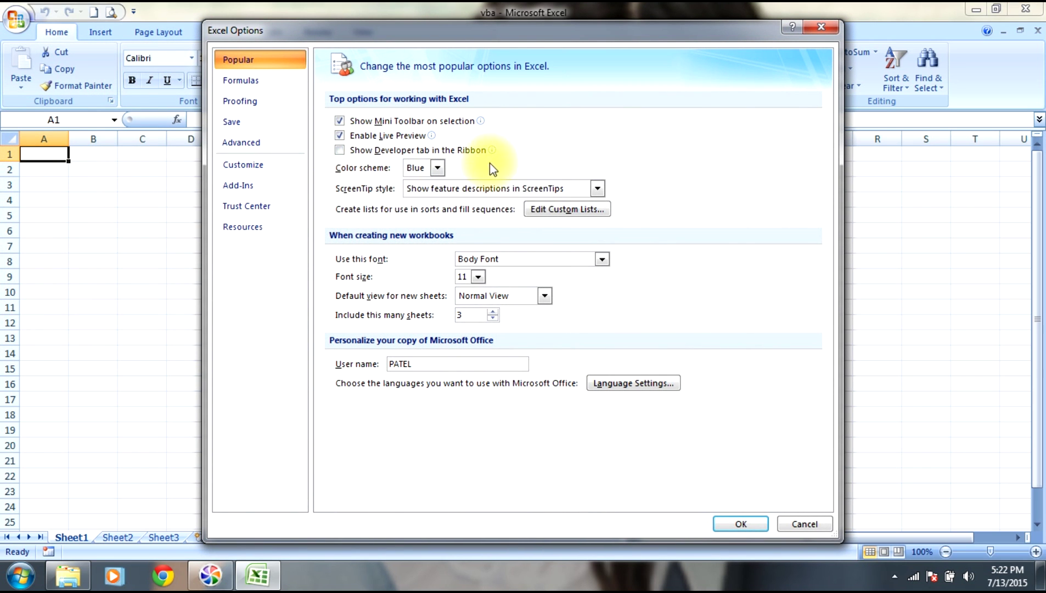
pyautogui.click(341, 153)
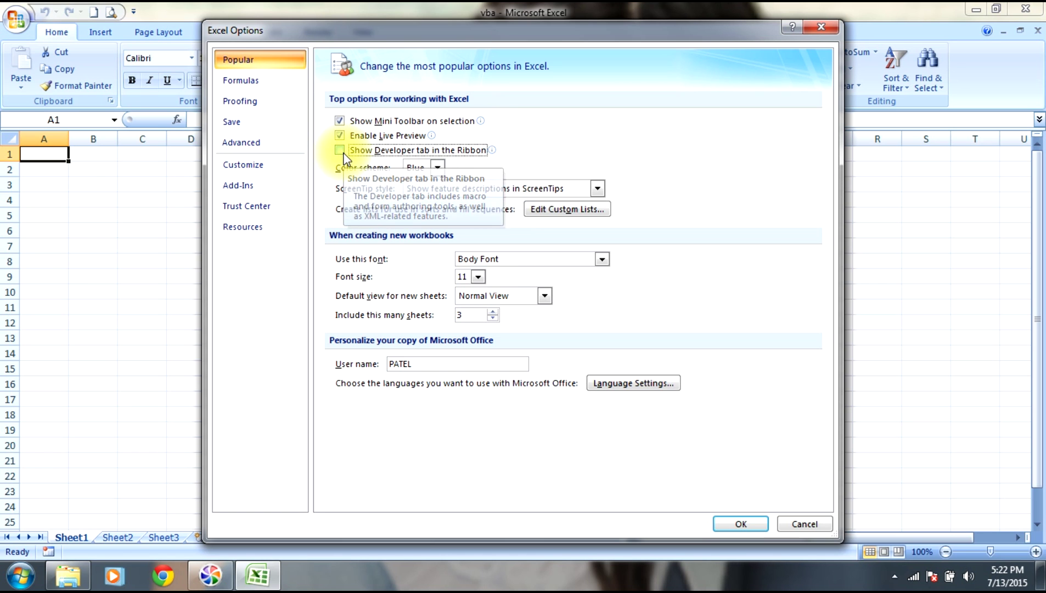
pyautogui.click(725, 524)
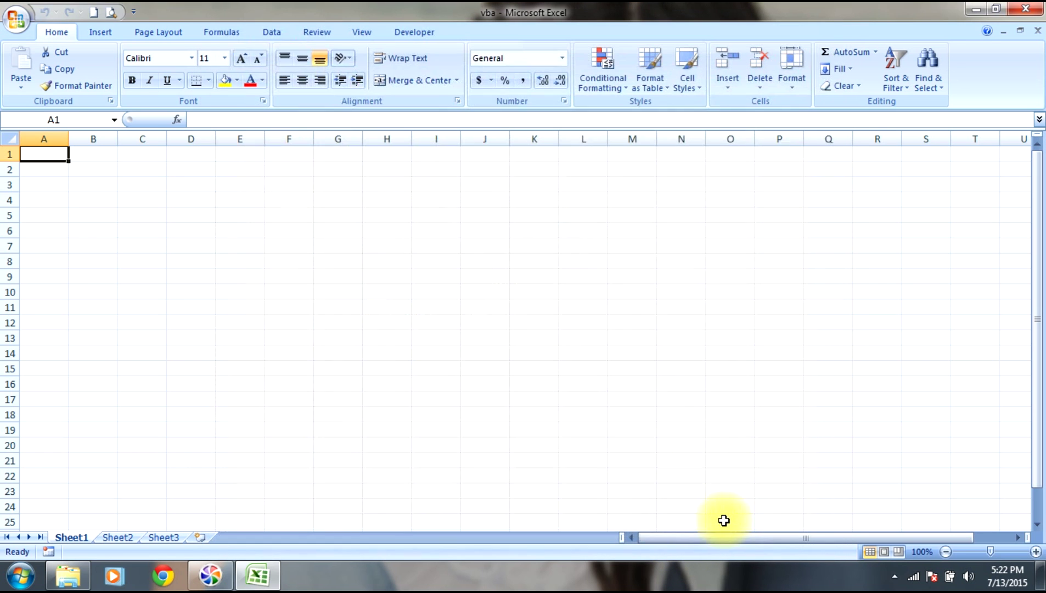
pyautogui.click(412, 35)
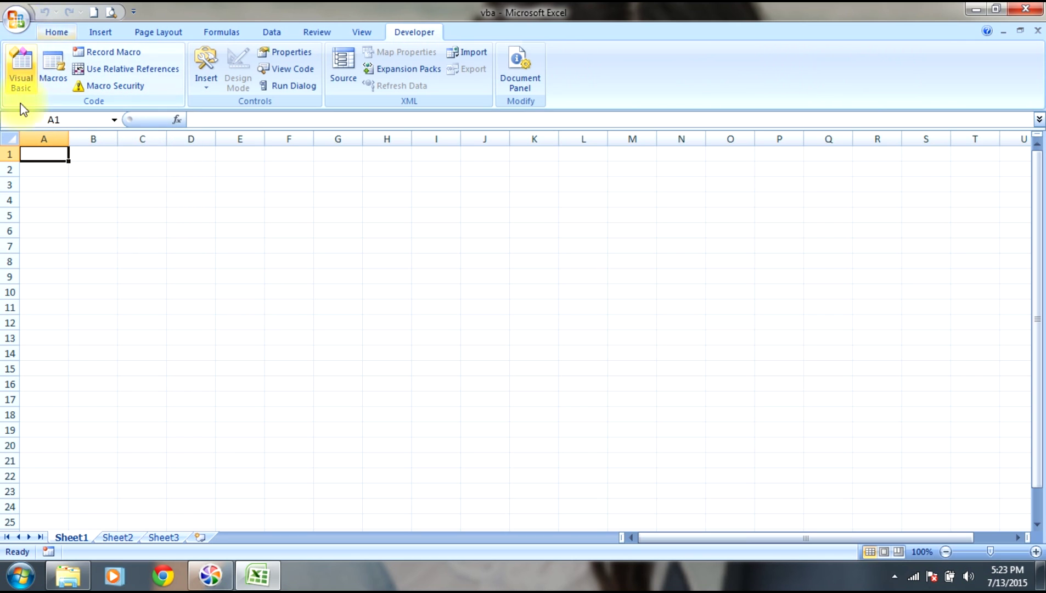
# - Set the Trust Center macro settings to enable all macros and close Excel Options
pyautogui.click(16, 18)
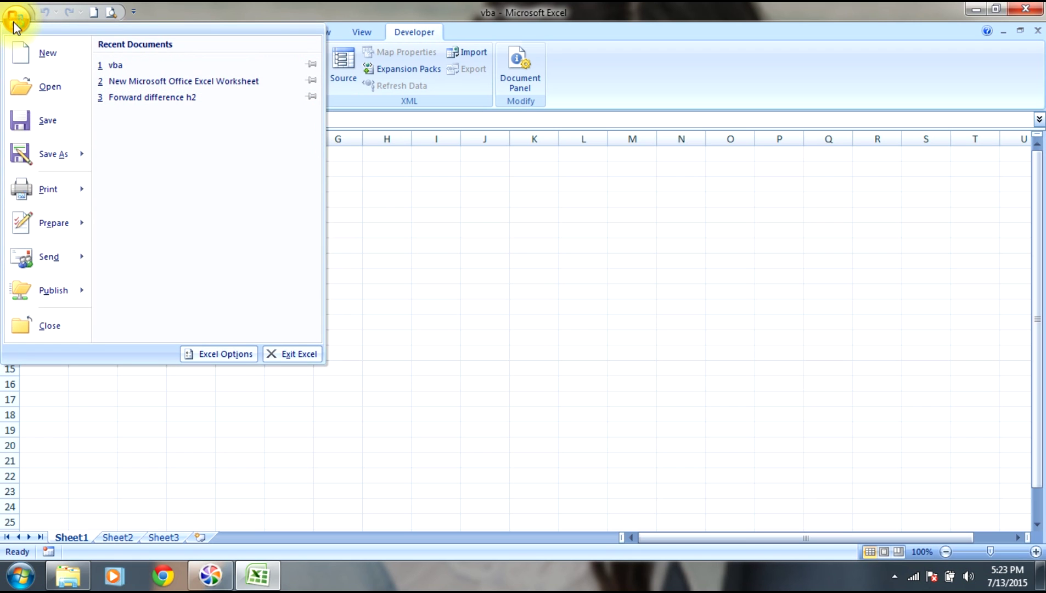
pyautogui.click(204, 354)
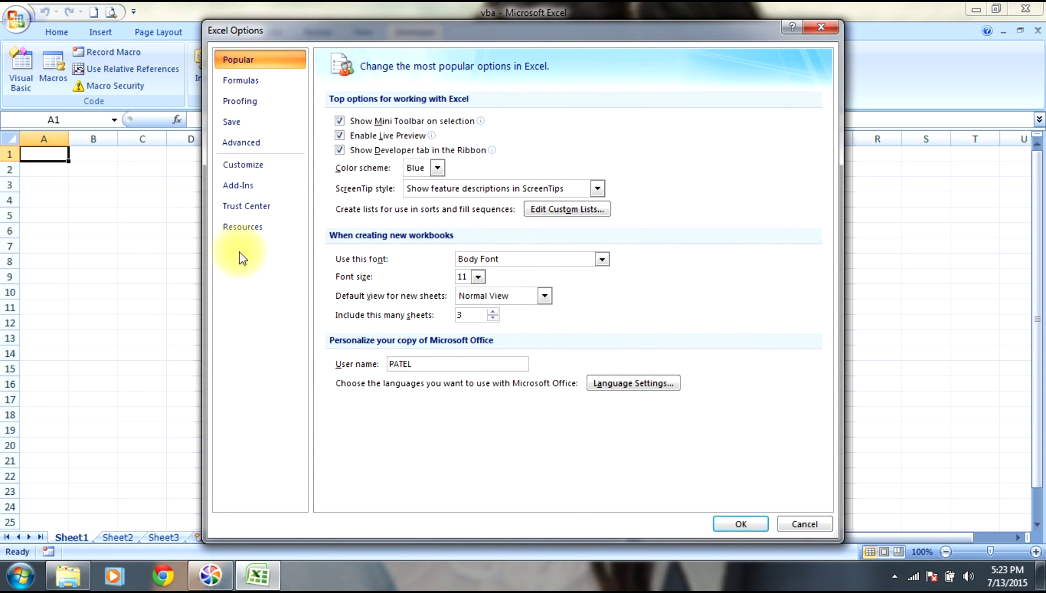
pyautogui.click(249, 207)
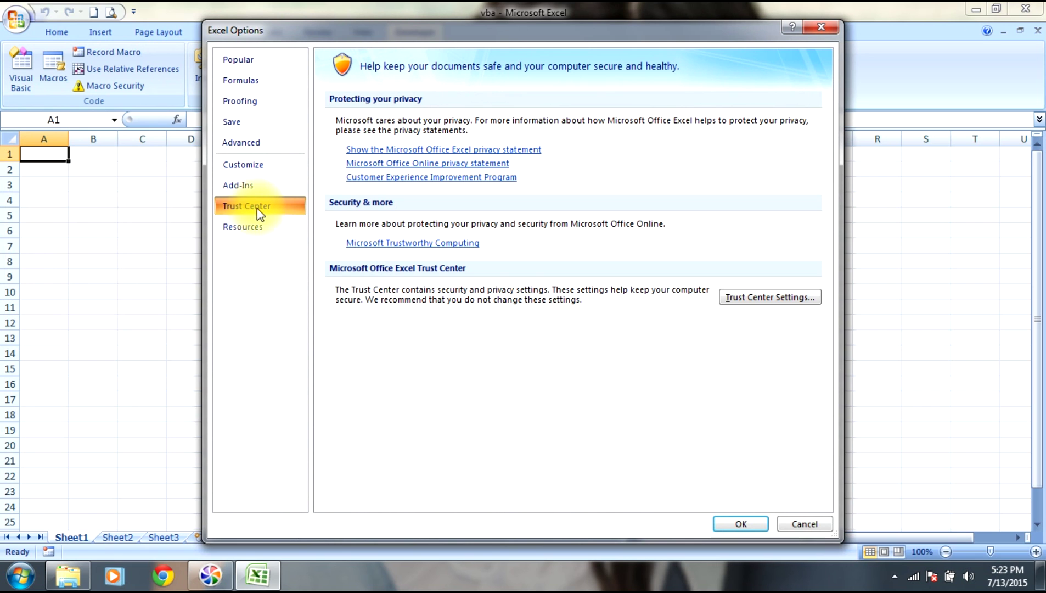
pyautogui.click(771, 297)
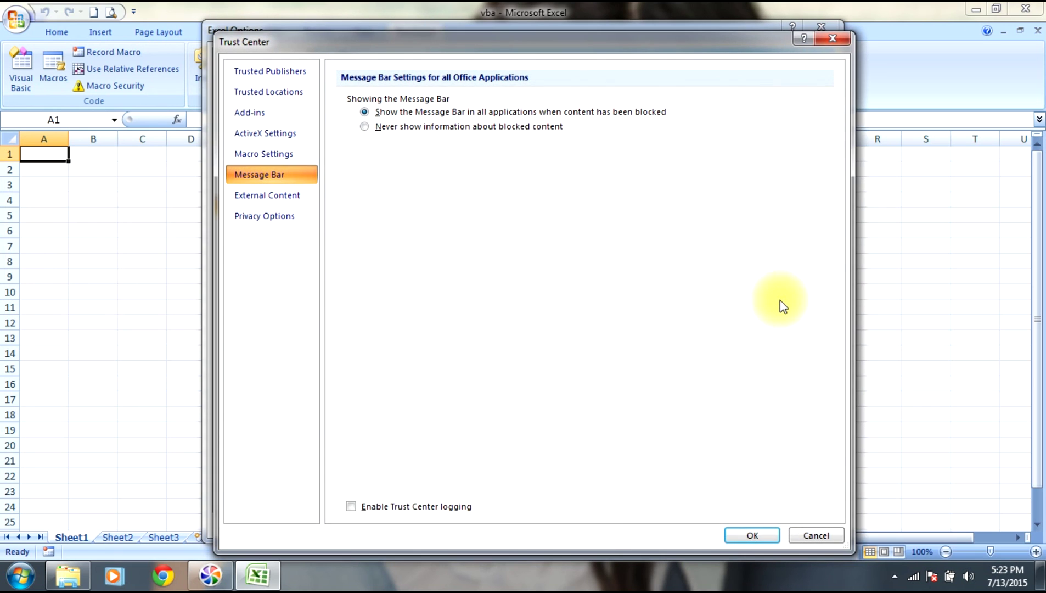
pyautogui.click(249, 159)
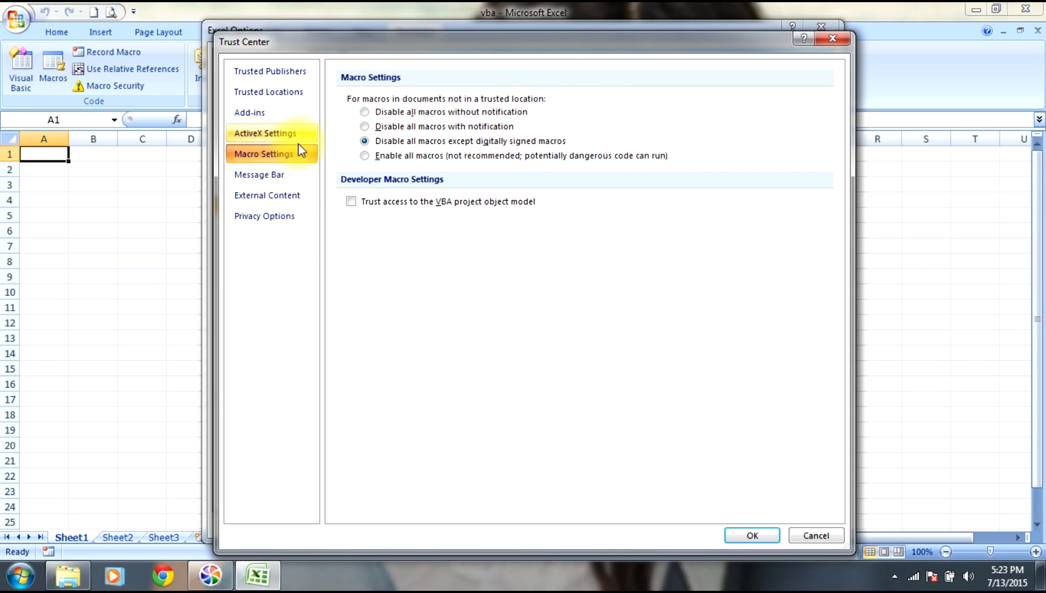
pyautogui.click(364, 157)
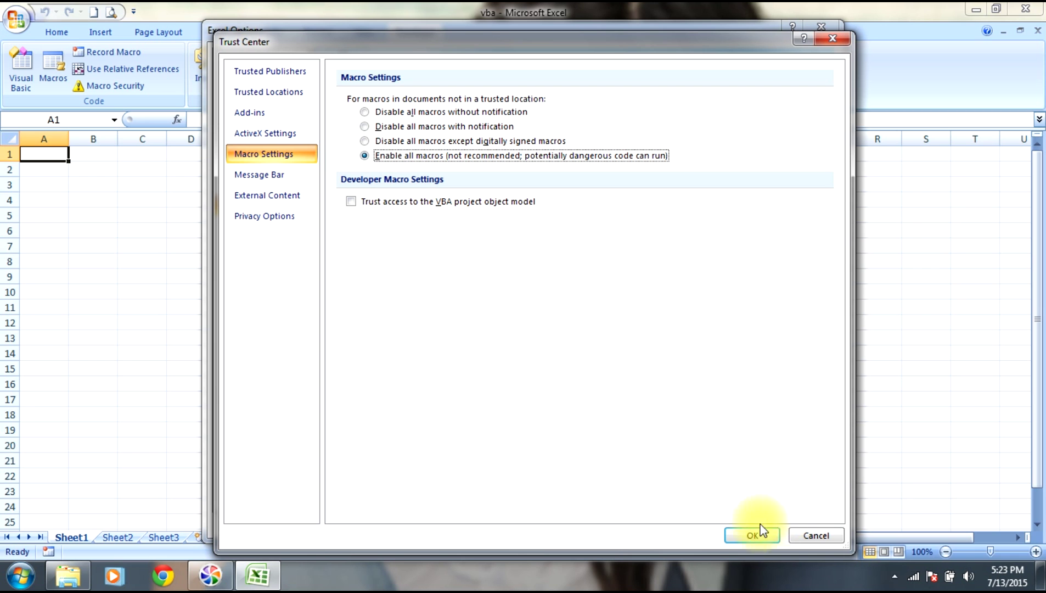
pyautogui.click(751, 536)
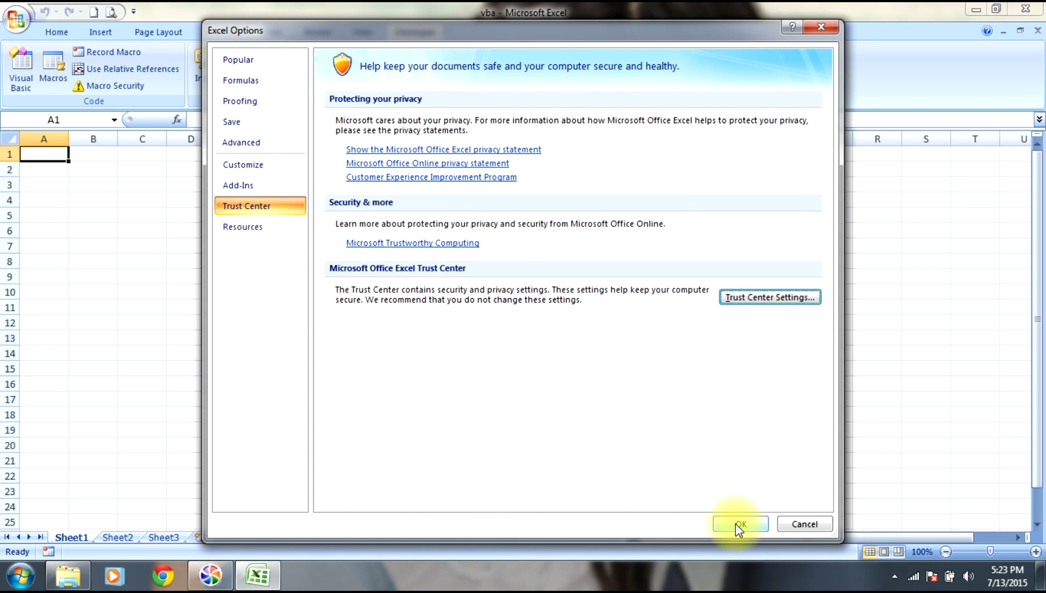
pyautogui.click(736, 524)
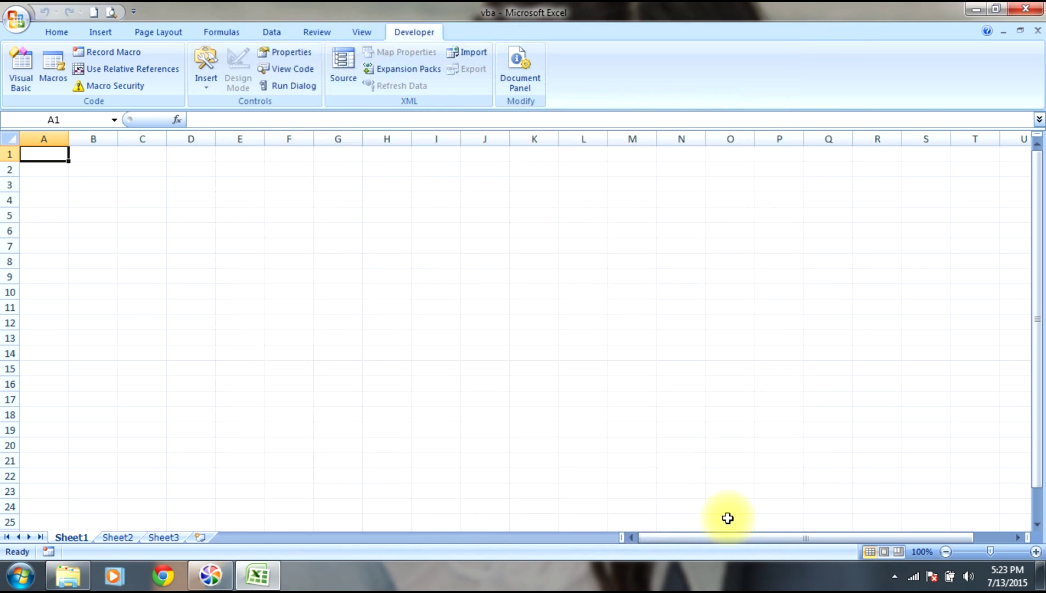
# - Open Sheet1's code module in the Visual Basic editor, then type and delete two test lines
pyautogui.click(18, 56)
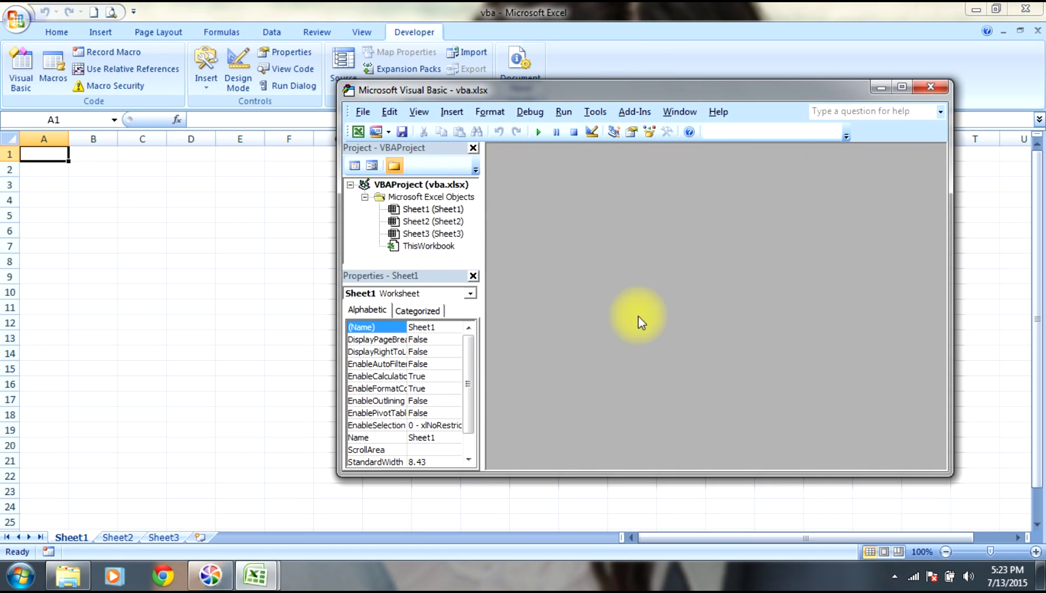
pyautogui.doubleClick(406, 211)
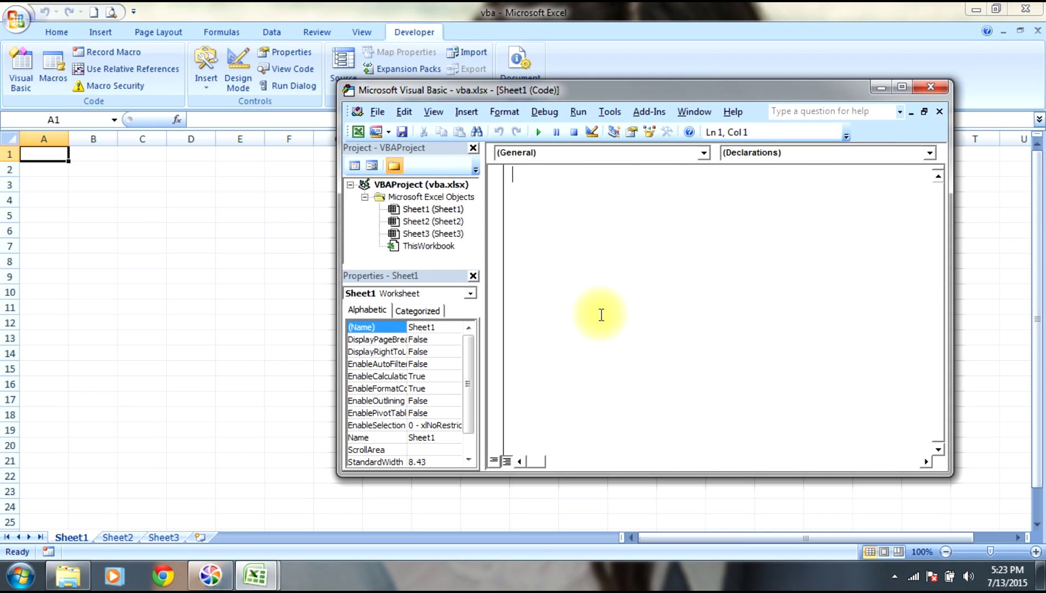
pyautogui.write('tydddhdhg')
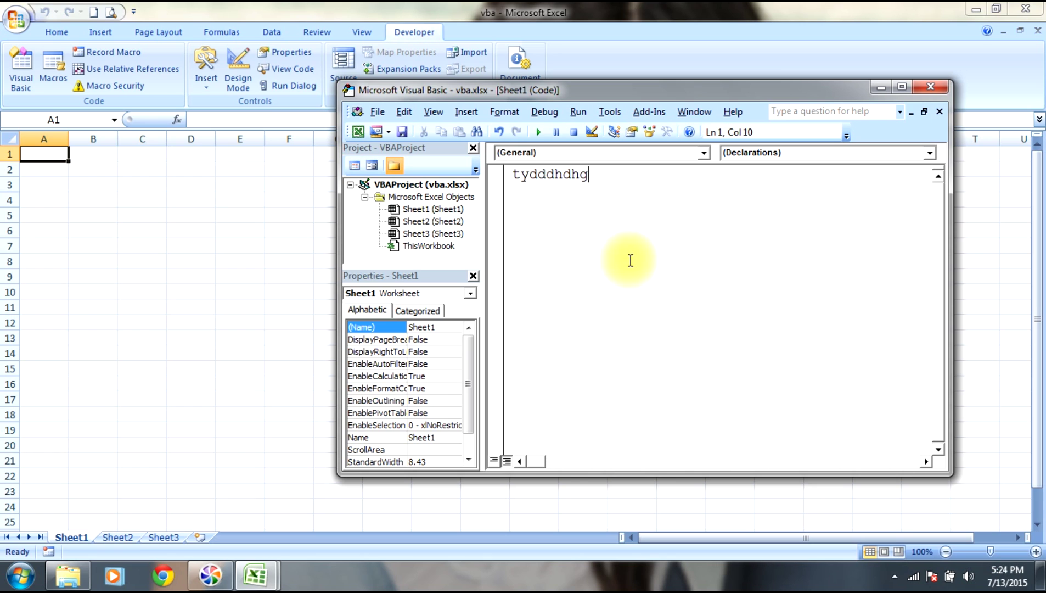
pyautogui.press('Return')
pyautogui.write('fgd')
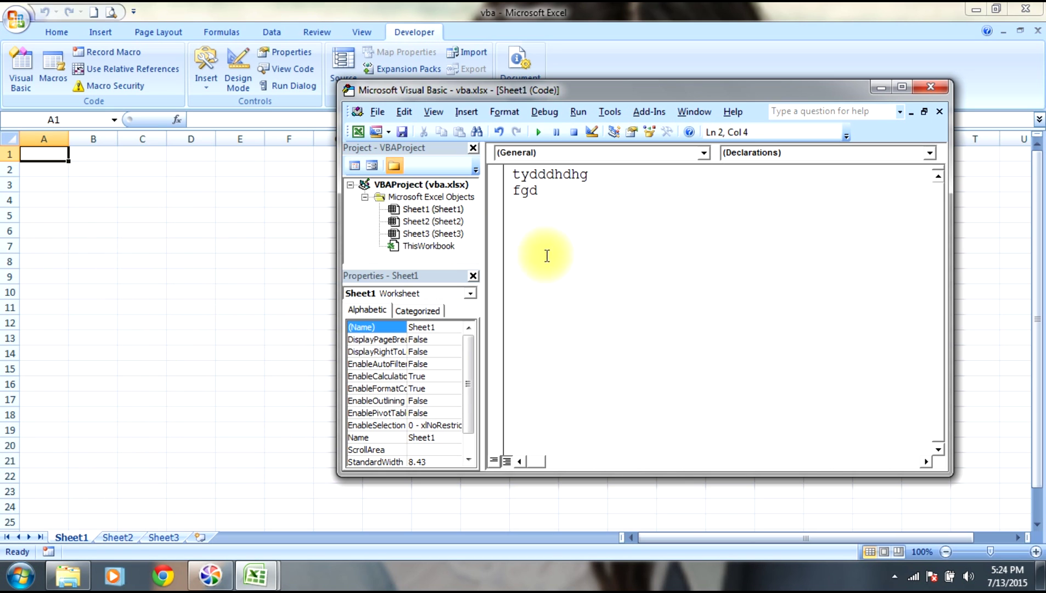
pyautogui.moveTo(564, 193); pyautogui.dragTo(497, 164)
pyautogui.press('Delete')
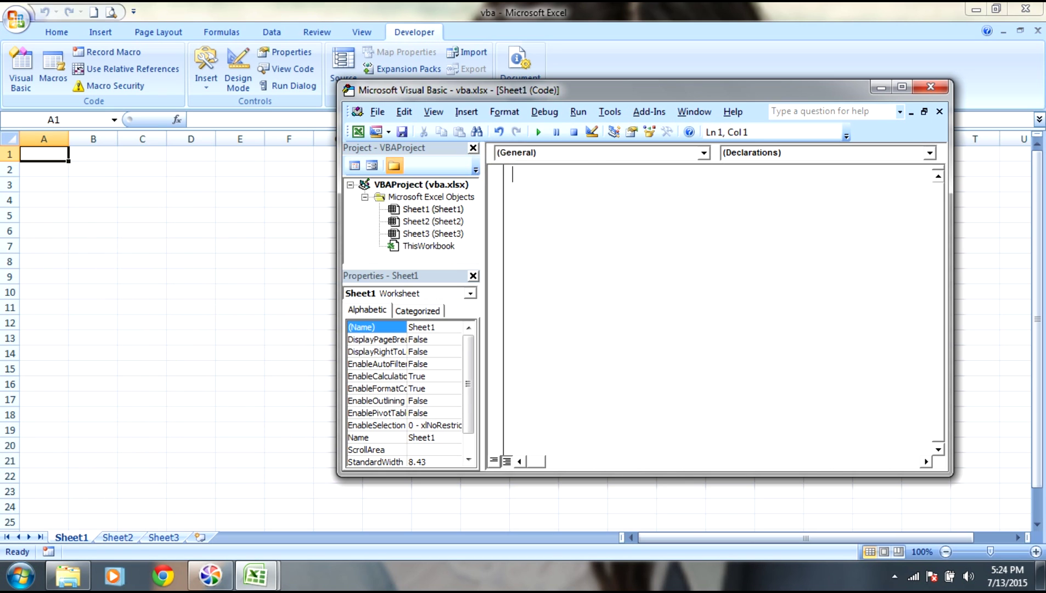
# - Leave the Visual Basic editor and draw an ActiveX command button across cells G4 to M9
pyautogui.click(931, 87)
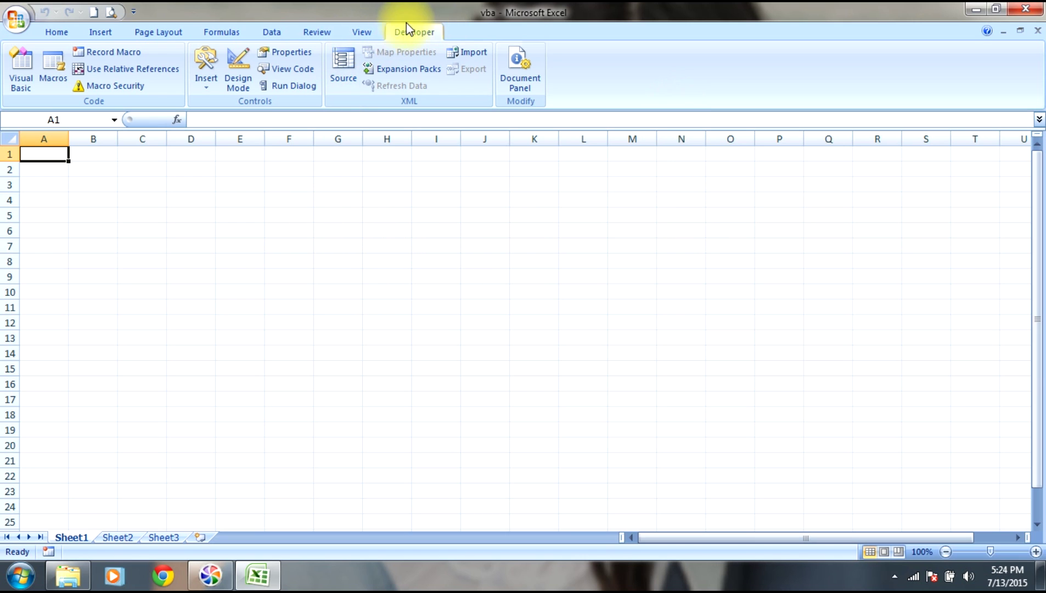
pyautogui.click(211, 85)
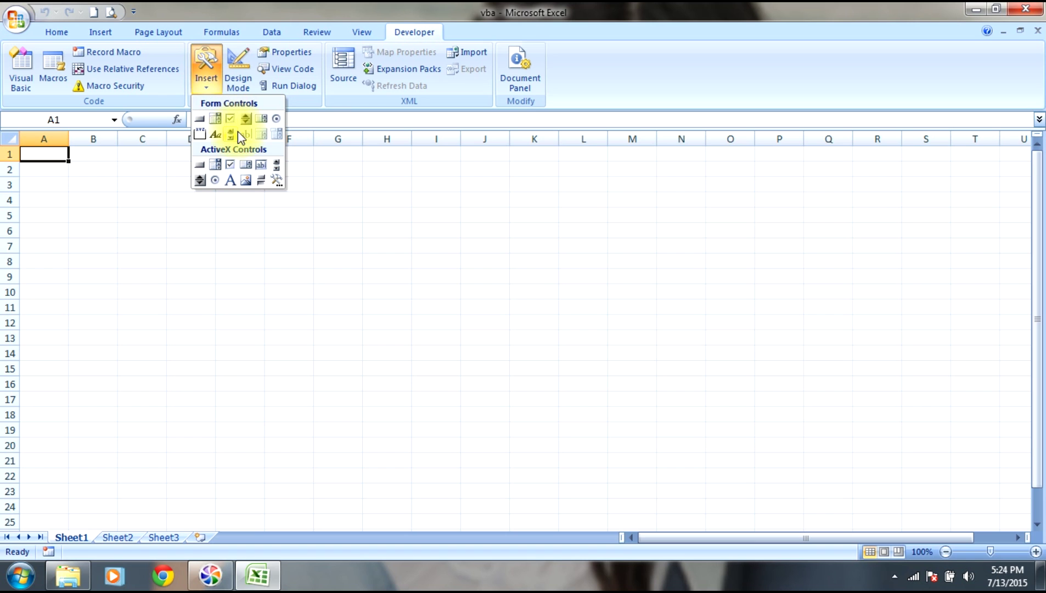
pyautogui.click(197, 165)
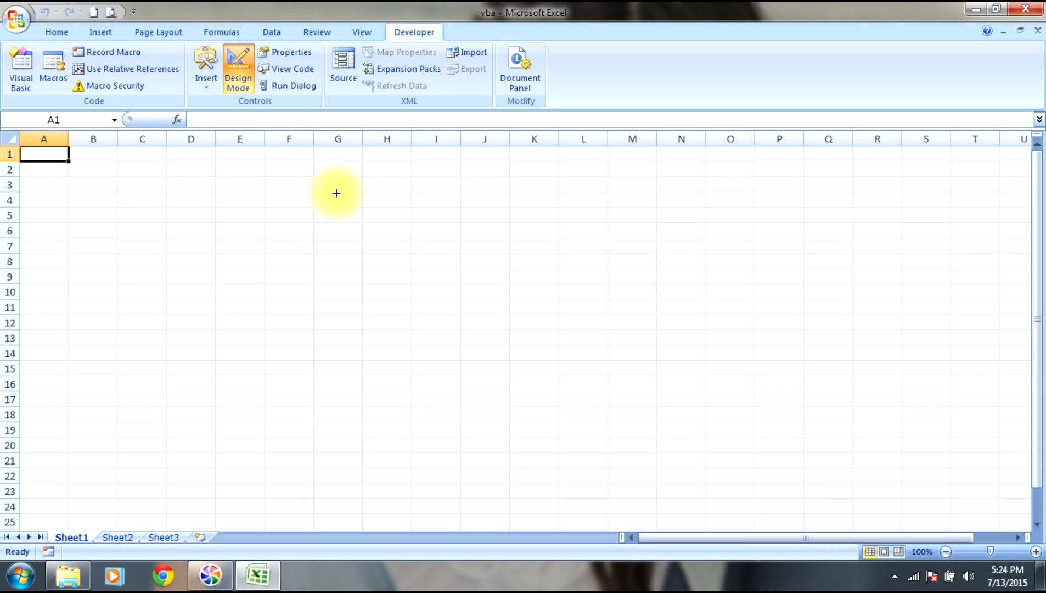
pyautogui.moveTo(374, 223)
pyautogui.mouseDown()
pyautogui.moveTo(643, 239)
pyautogui.moveTo(663, 285)
pyautogui.mouseUp()
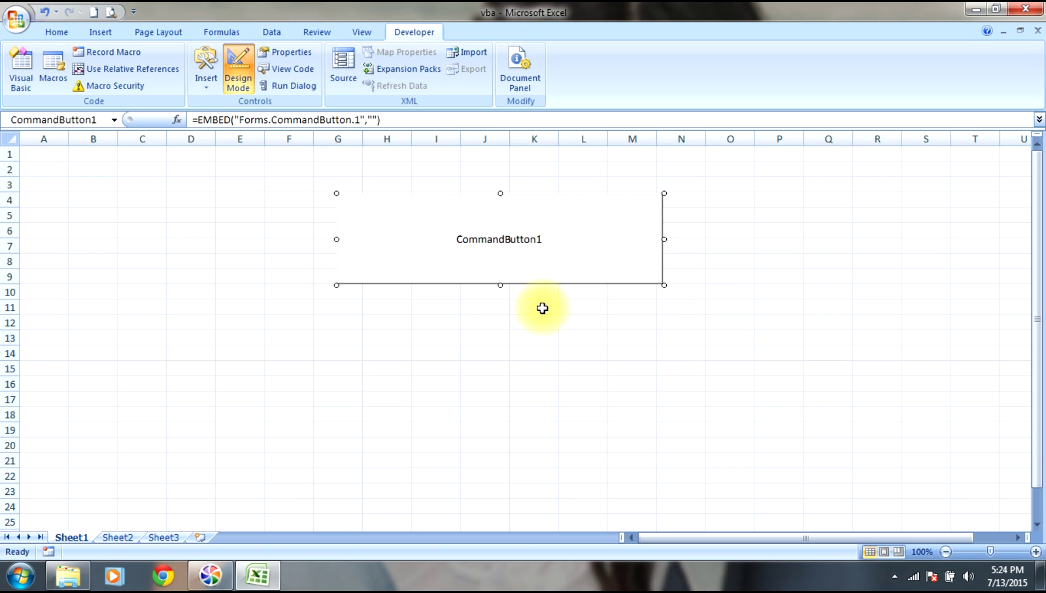
pyautogui.doubleClick(504, 244)
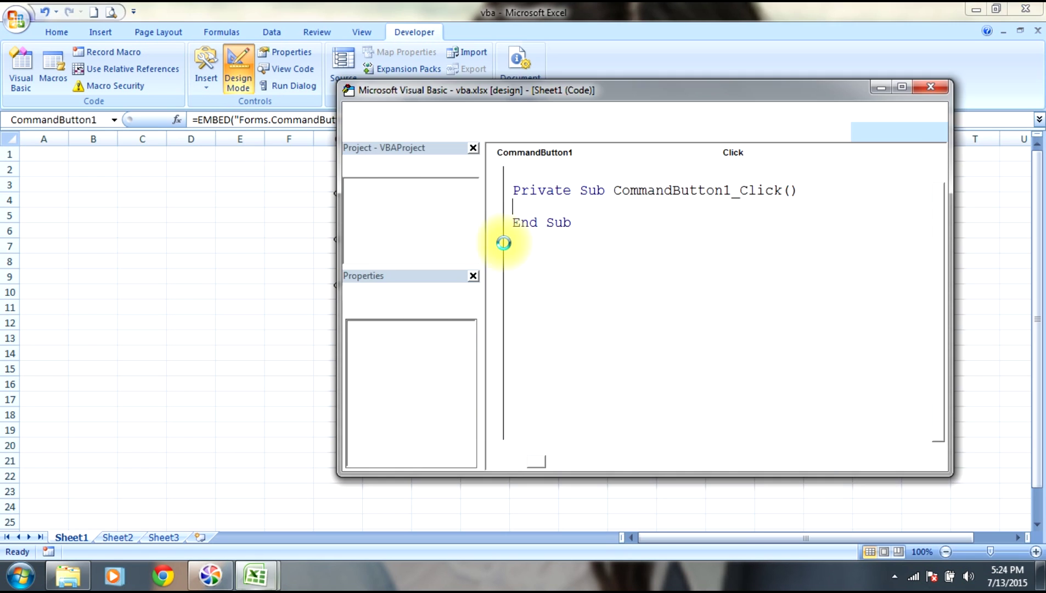
pyautogui.click(941, 85)
pyautogui.click(454, 365)
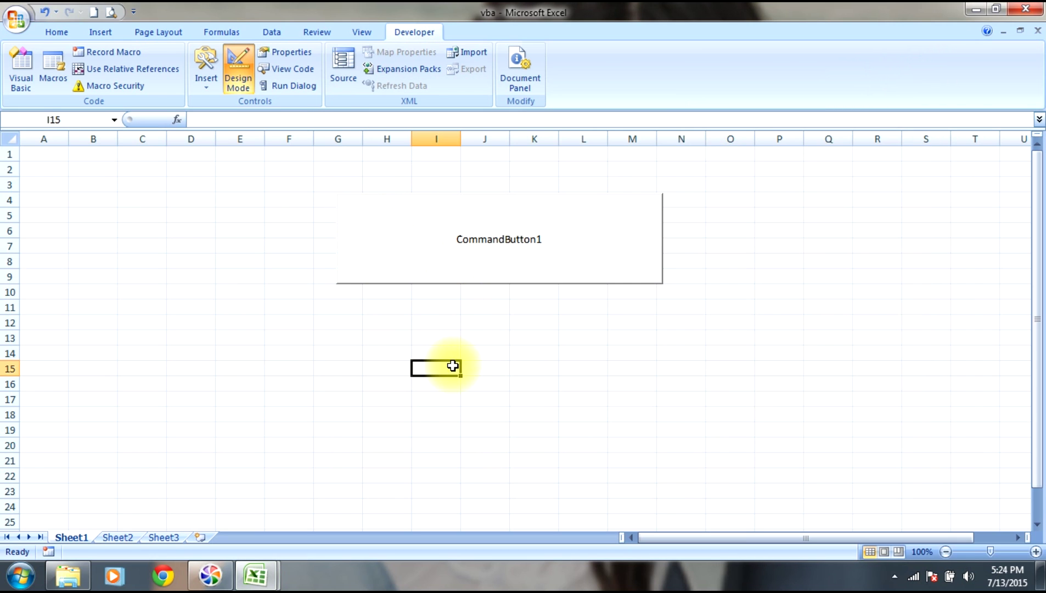
pyautogui.doubleClick(497, 264)
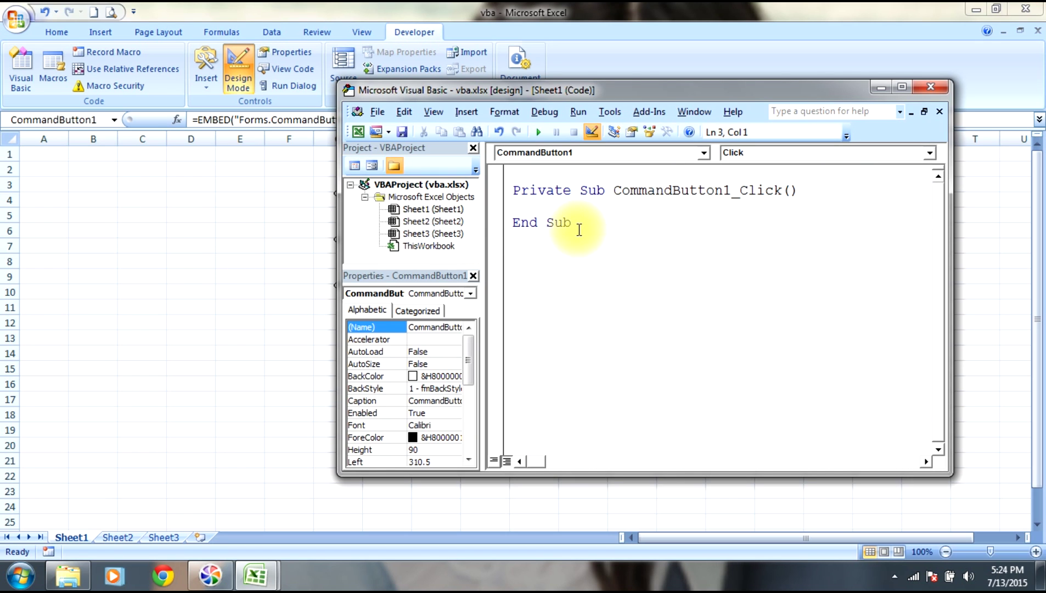
pyautogui.hotkey('ctrl', 'a')
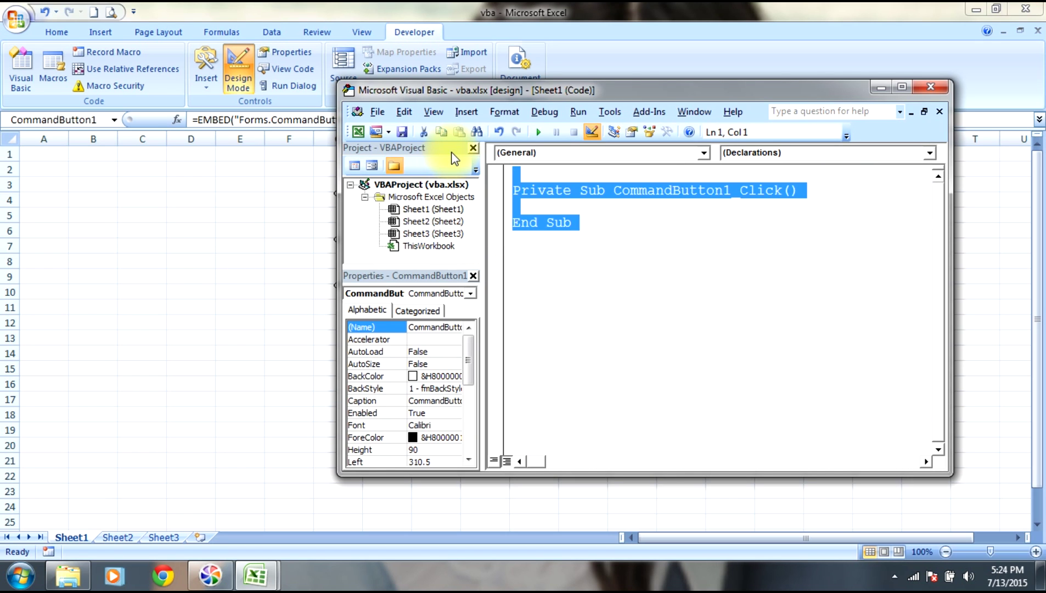
pyautogui.press('Delete')
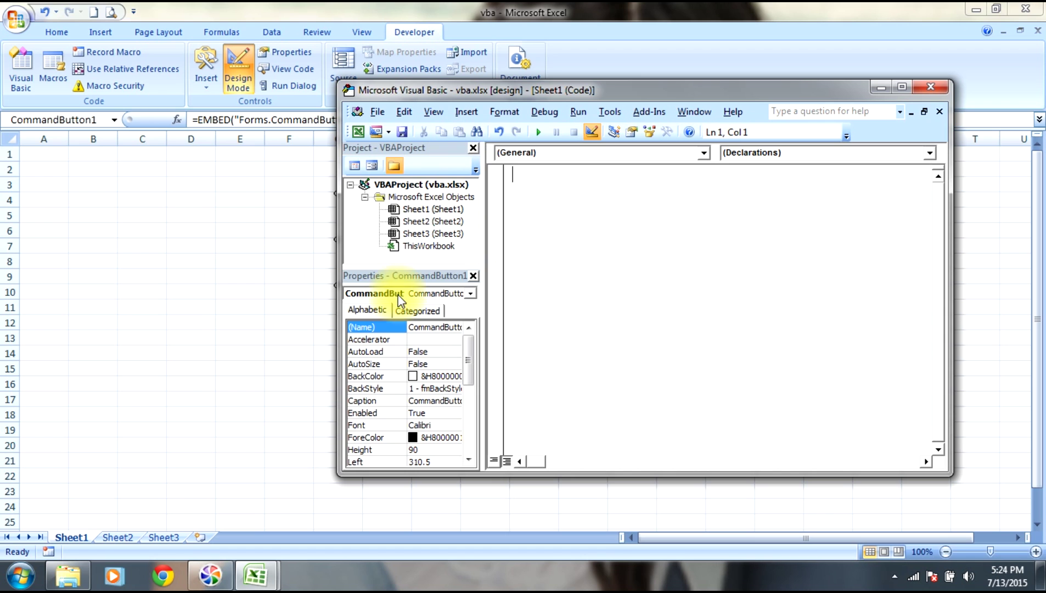
pyautogui.click(932, 87)
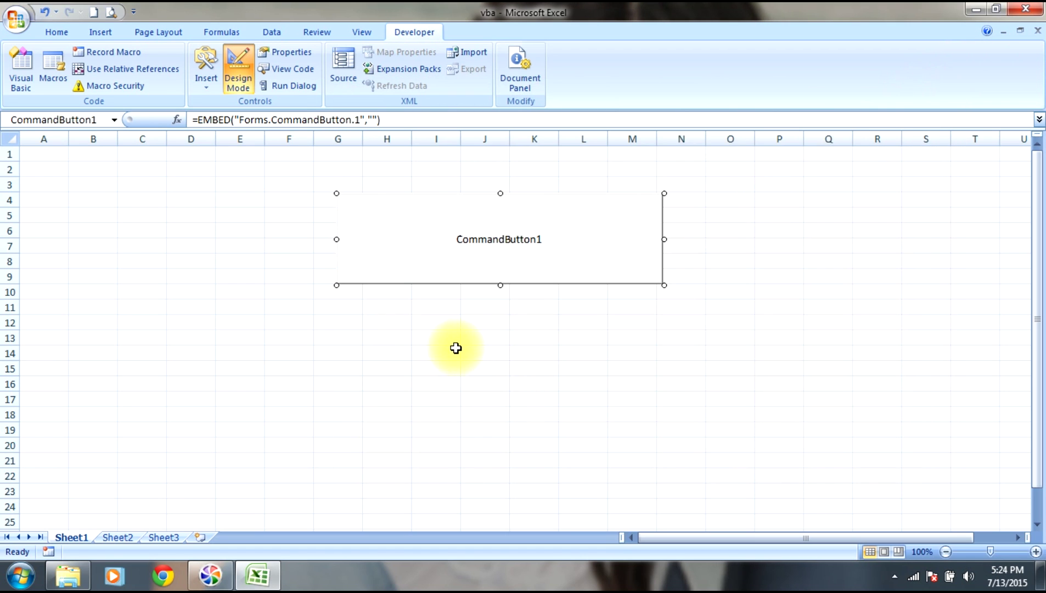